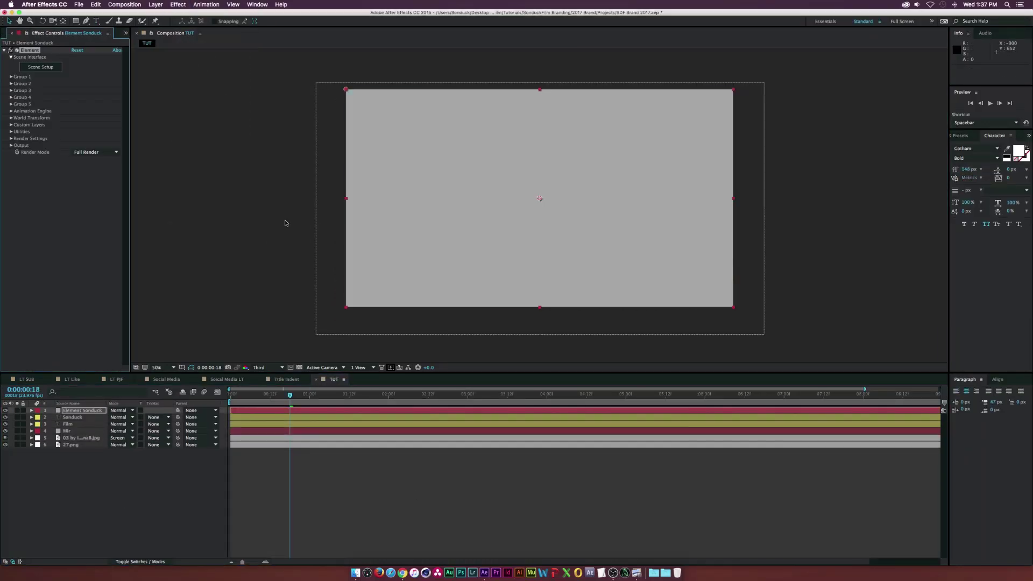
# Step: Open Element 3D Scene Setup and pick a material preset for the extruded SONDUCK text
pyautogui.click(41, 68)
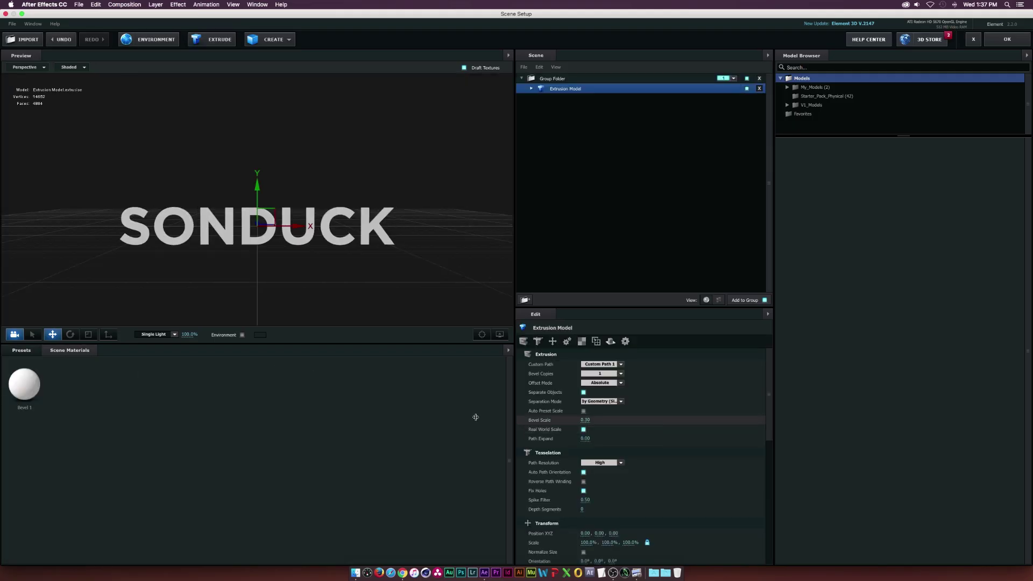
pyautogui.click(20, 350)
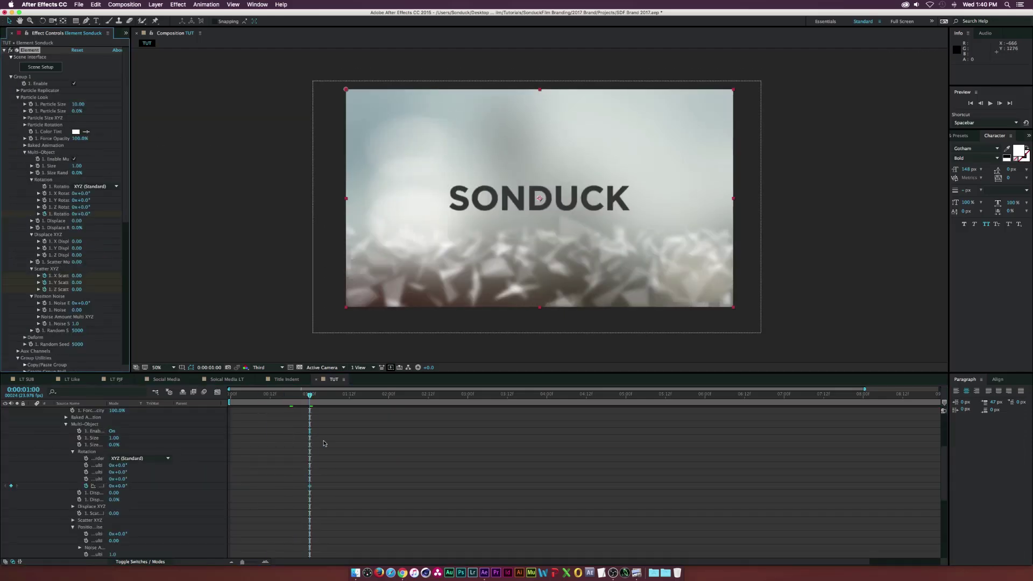
# Step: Show the Element layer's keyframed Scatter and Z Rotation properties with U
pyautogui.press('u')
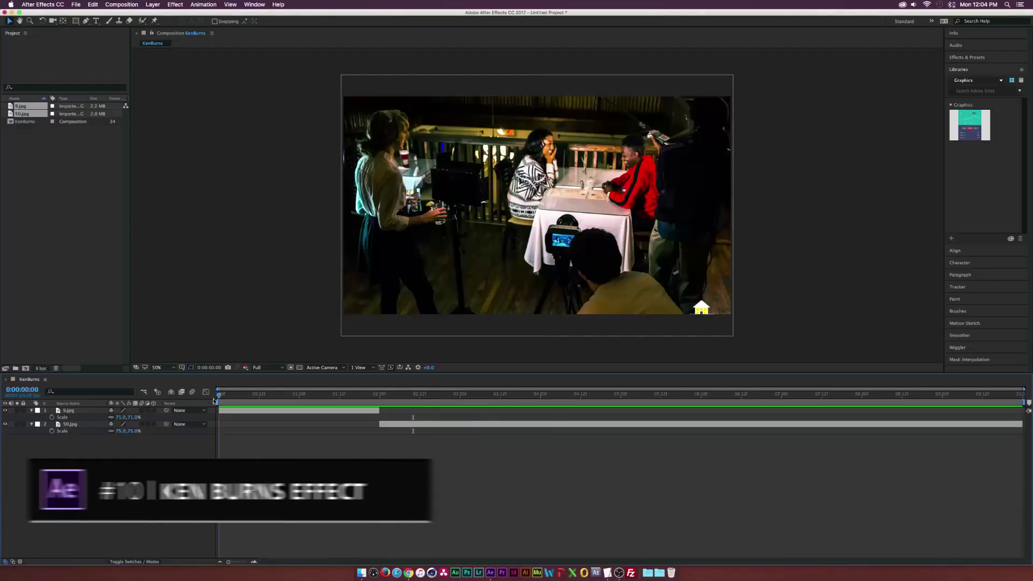
# Step: Pan 9.jpg in the viewer to start its Ken Burns move, then show the second photo's Position
pyautogui.click(60, 412)
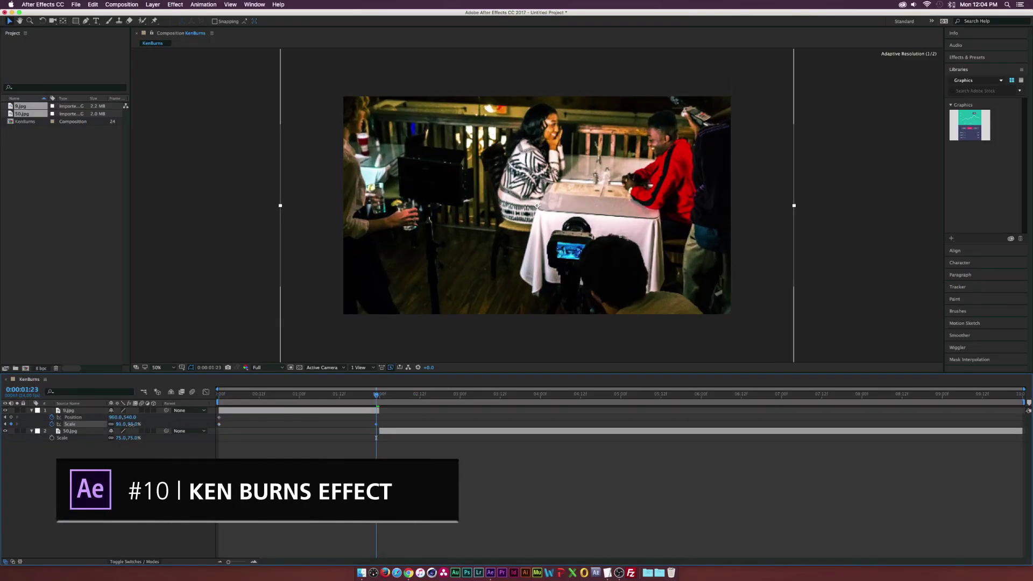
pyautogui.moveTo(122, 421); pyautogui.dragTo(141, 421)
pyautogui.press('pagedown')
pyautogui.click(70, 431)
pyautogui.hotkey('shift', 'p')
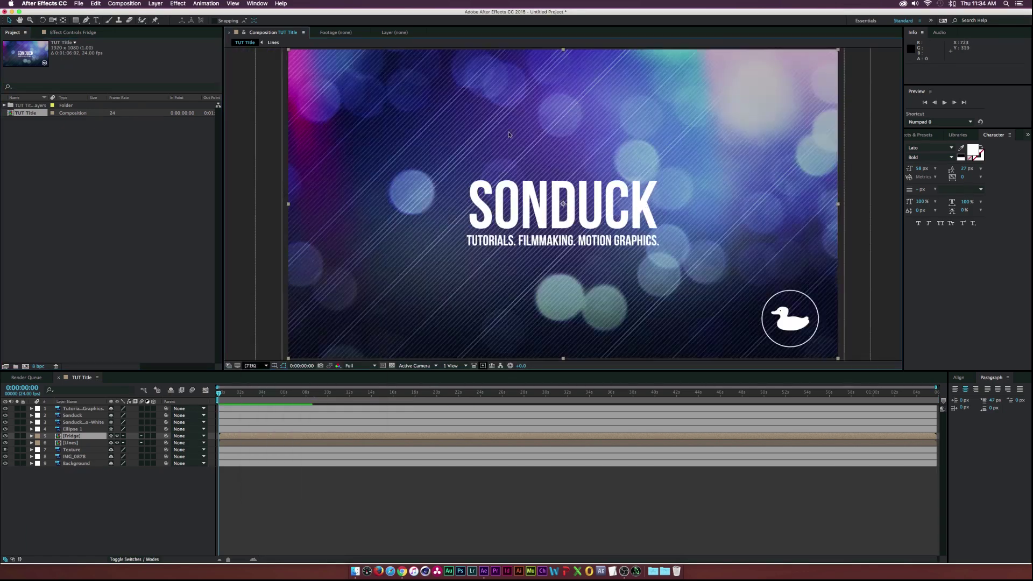
# Step: Precompose the SONDUCK title layers into a Titles comp and show the Texture layer's wiggle expression
pyautogui.click(73, 415)
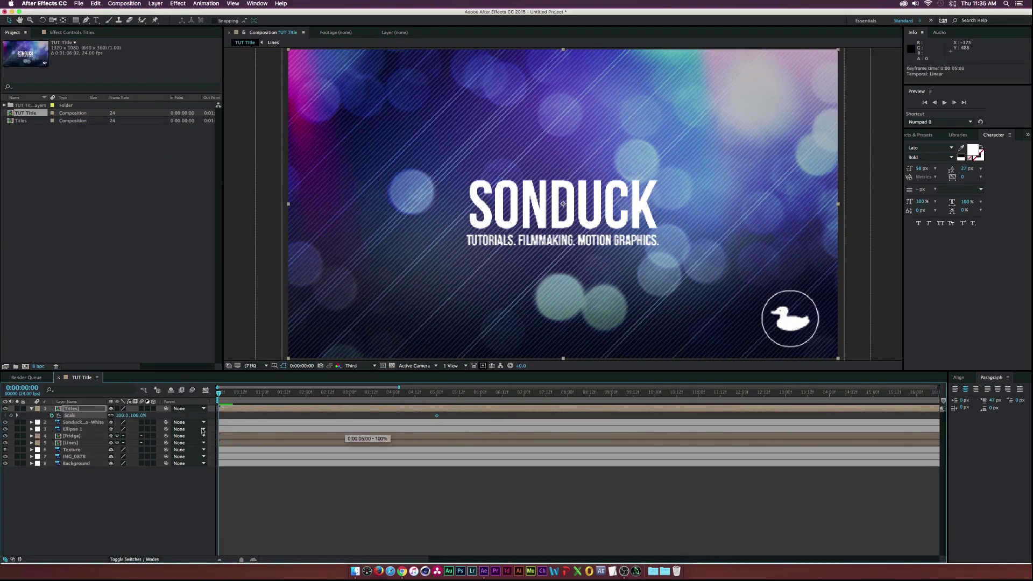
pyautogui.moveTo(218, 393); pyautogui.dragTo(263, 396)
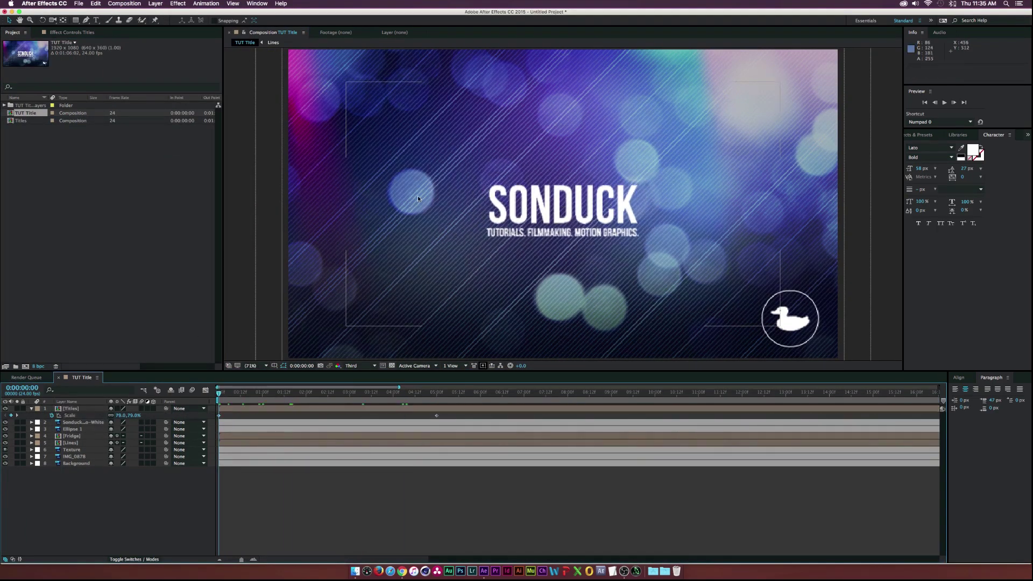
pyautogui.press('e')
pyautogui.press('e')
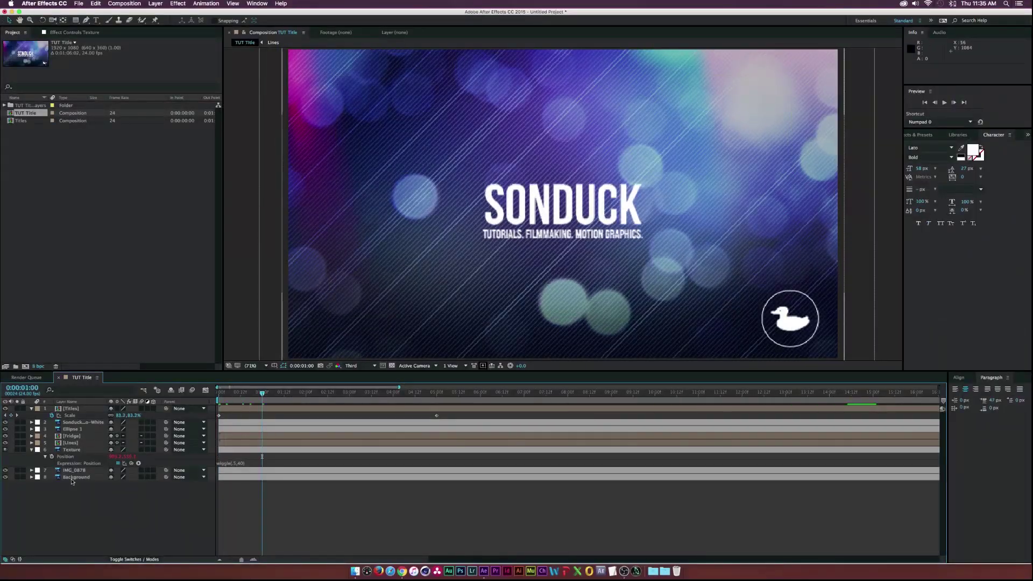
# Step: Add an adjustment layer and look through the Distort effects for it
pyautogui.click(155, 3)
pyautogui.click(280, 58)
pyautogui.click(178, 3)
pyautogui.moveTo(197, 86)
pyautogui.write('w')
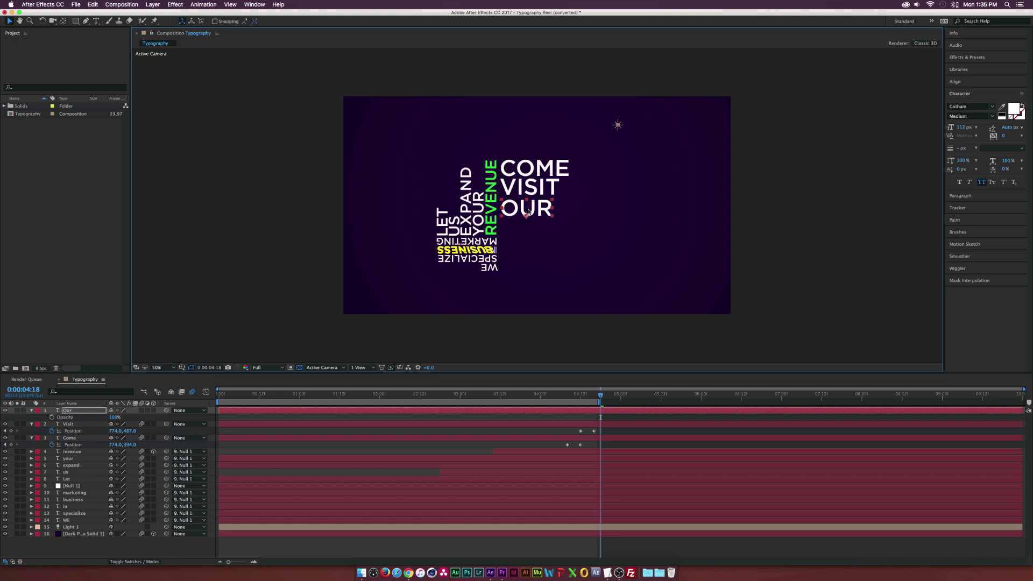
# Step: Duplicate the Our layer and start a new text layer below it for the website line
pyautogui.press('super+d')
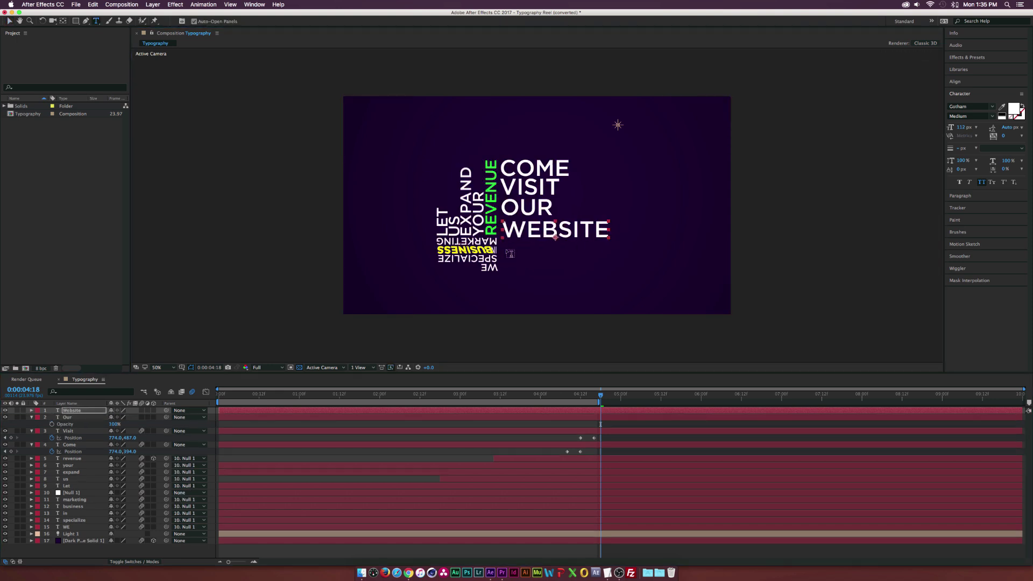
pyautogui.click(521, 246)
pyautogui.write('www')
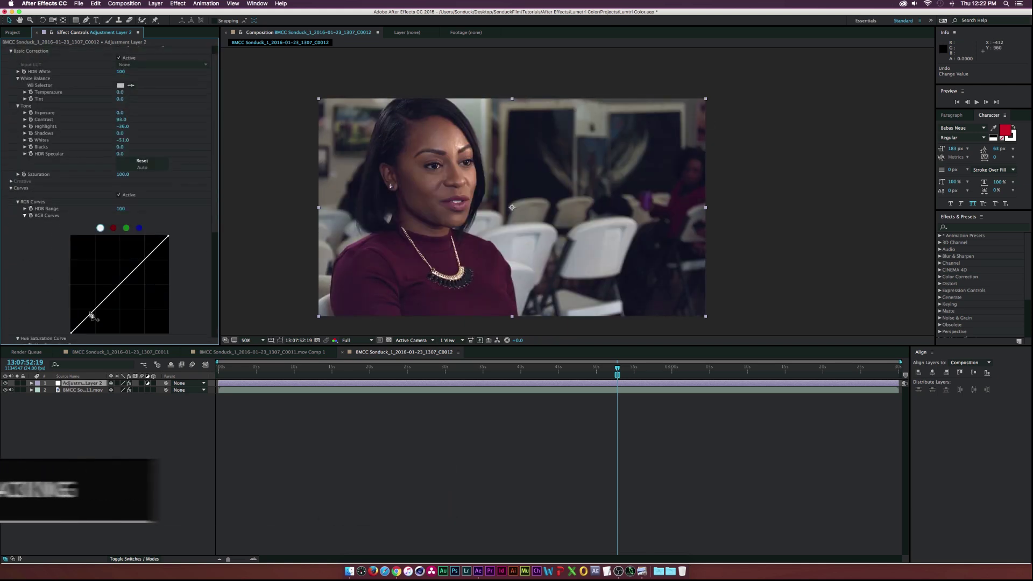
# Step: Bend the Lumetri RGB curve downward to darken the interview shot
pyautogui.moveTo(91, 315); pyautogui.dragTo(105, 292)
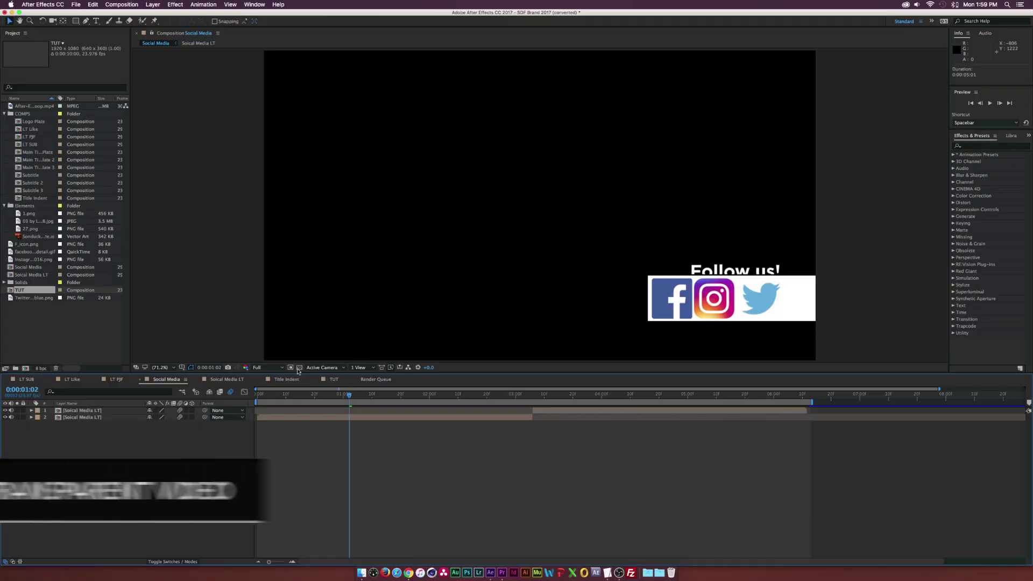
# Step: Turn on the transparency grid in the composition viewer
pyautogui.click(298, 368)
pyautogui.click(298, 368)
pyautogui.click(299, 368)
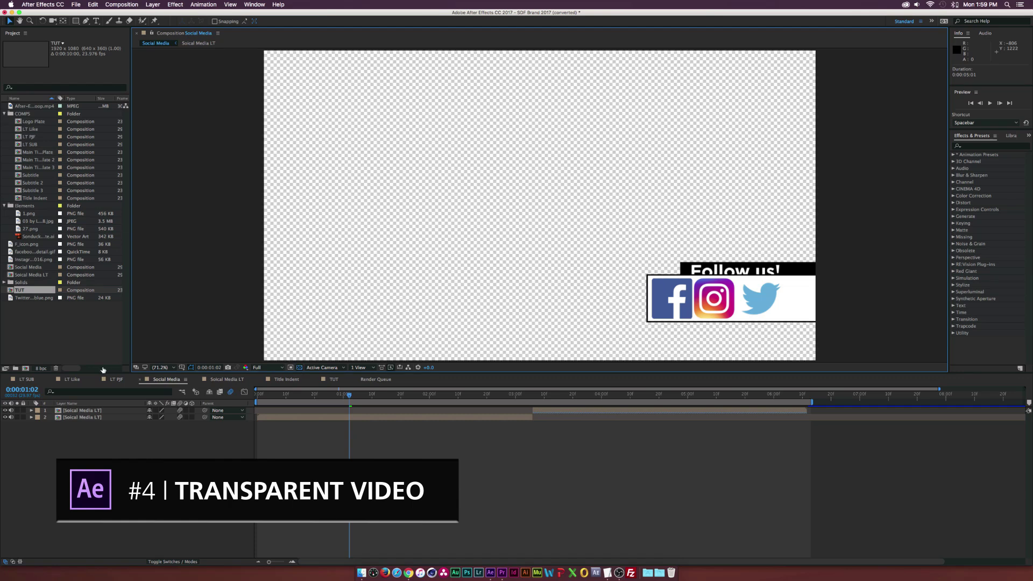
# Step: Queue the LT SUB comp for render with Lossless output channels set to RGB + Alpha
pyautogui.click(24, 380)
pyautogui.click(122, 5)
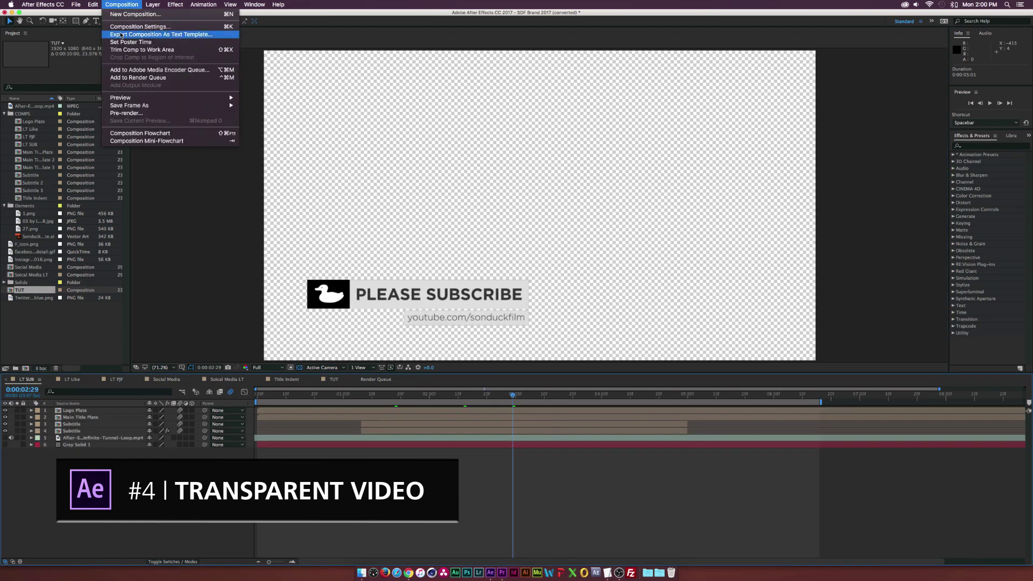
pyautogui.click(119, 76)
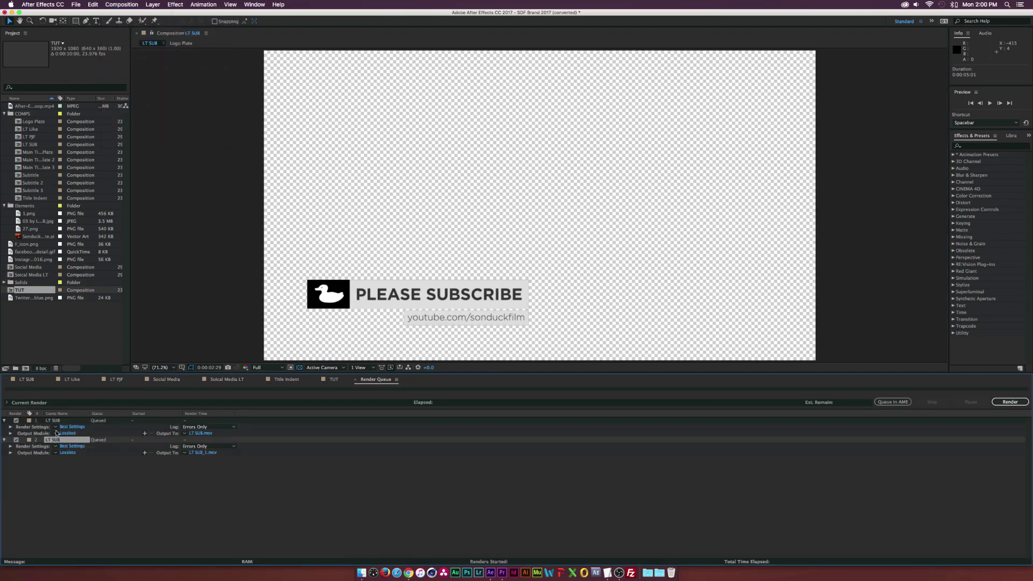
pyautogui.click(68, 453)
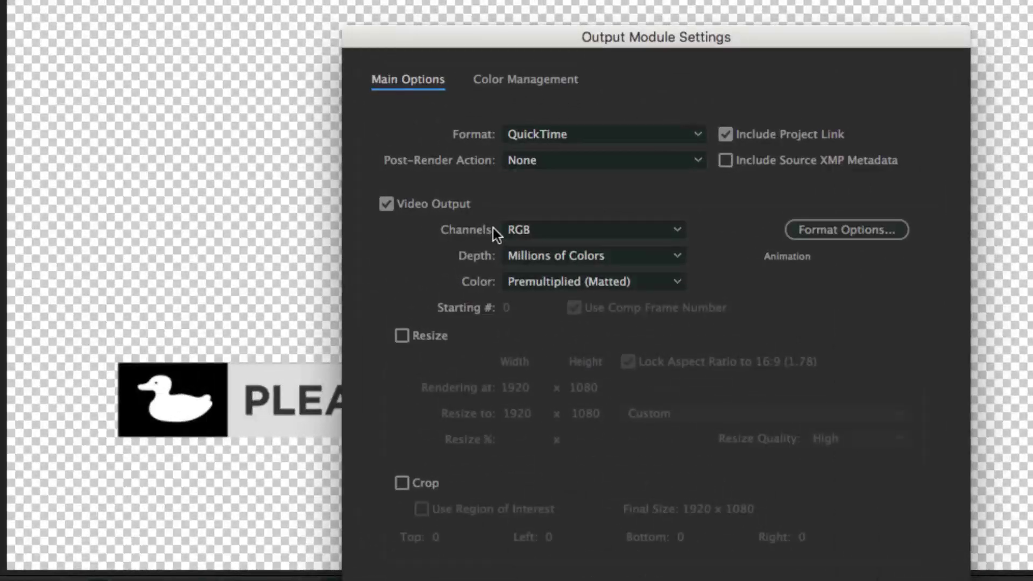
pyautogui.click(543, 226)
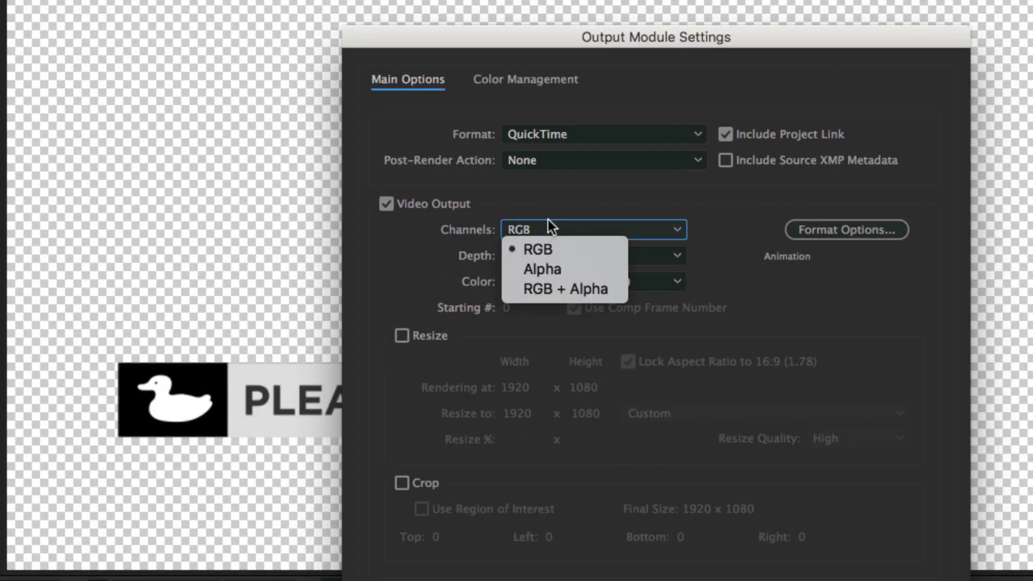
pyautogui.click(569, 289)
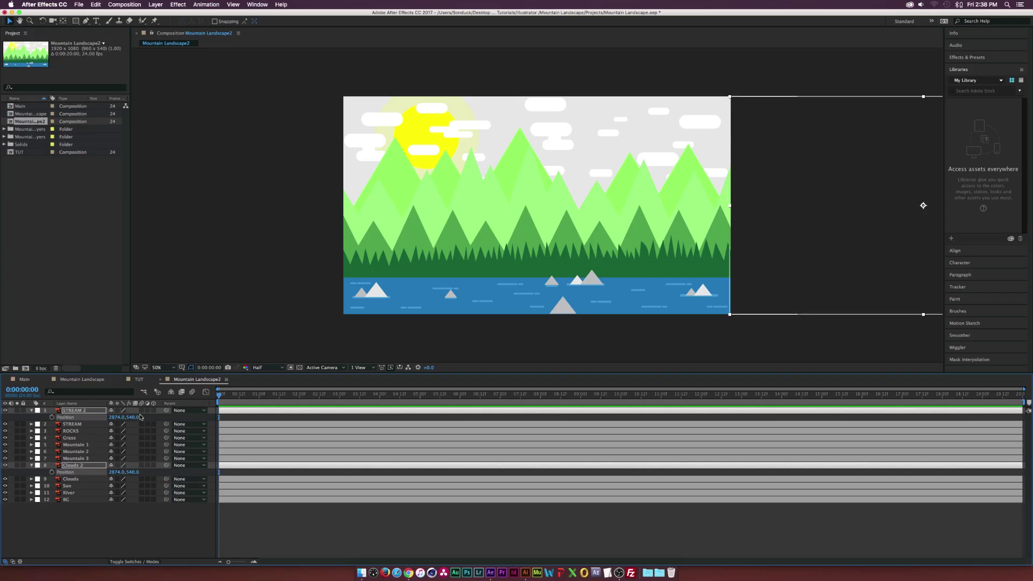
# Step: Duplicate STREAM 2 and Clouds 2, zoom to 25%, and scrub the copies' X Position higher
pyautogui.press('super+d')
pyautogui.press('p')
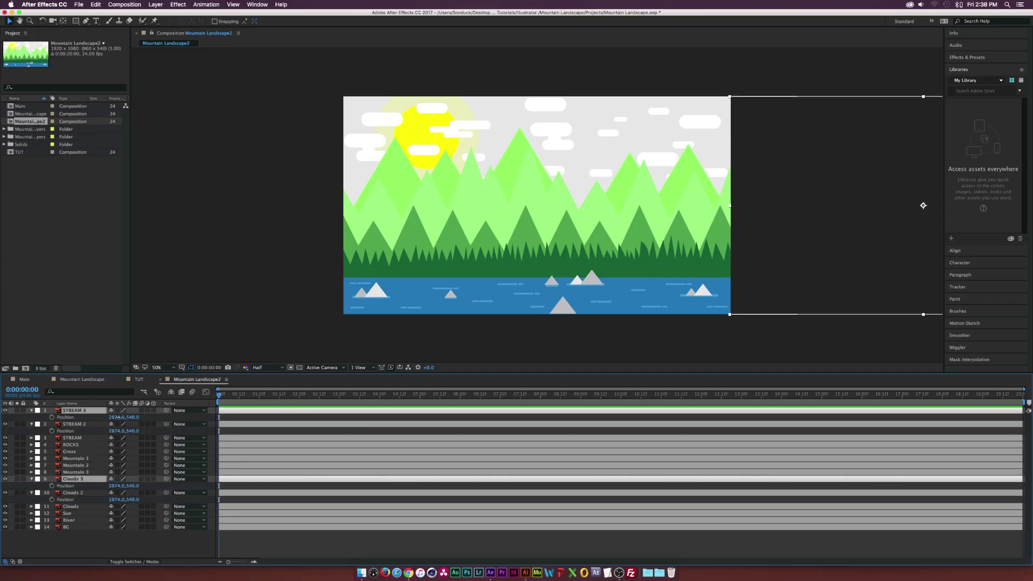
pyautogui.press(',')
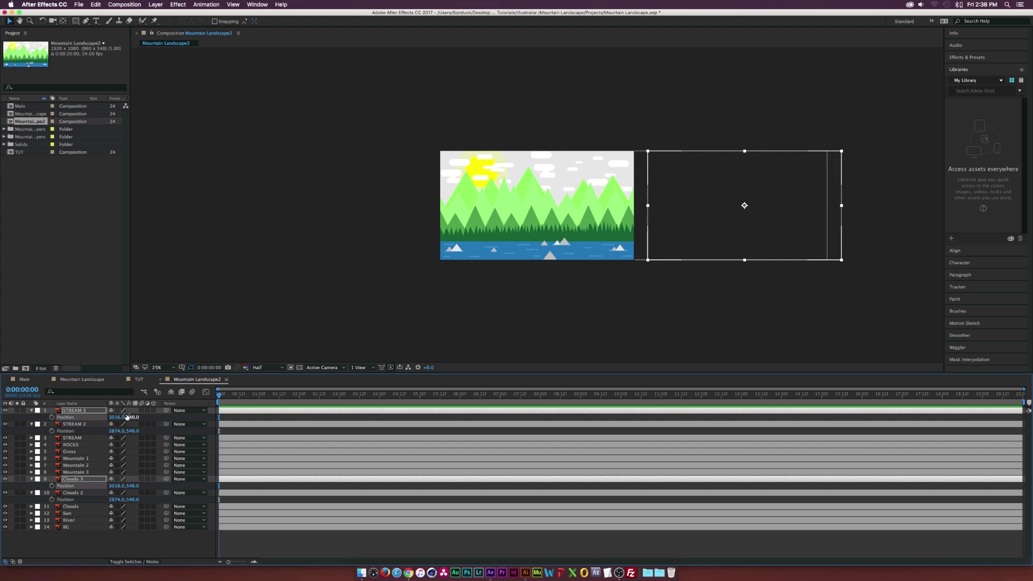
pyautogui.moveTo(162, 425); pyautogui.dragTo(534, 431)
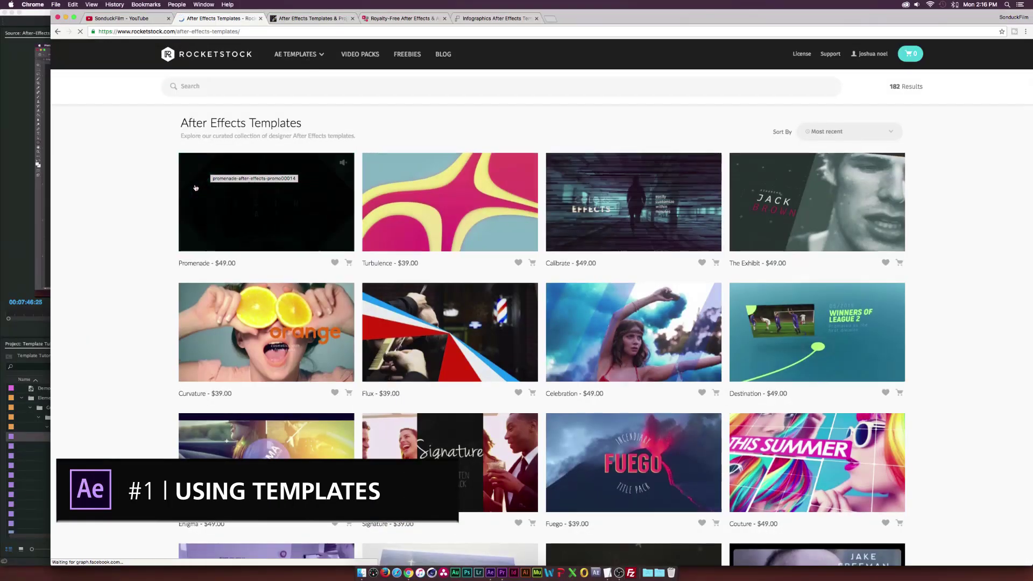
# Step: Scroll through the RocketStock After Effects templates page
pyautogui.scroll(-3, 199, 211)
pyautogui.scroll(3, 199, 210)
pyautogui.moveTo(484, 292)
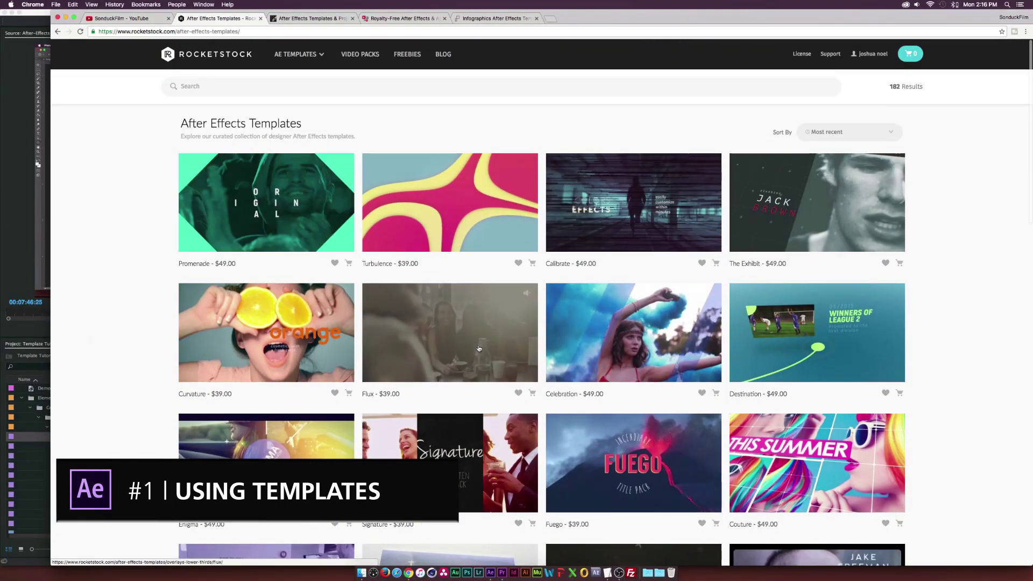
pyautogui.moveTo(245, 465)
pyautogui.scroll(-1, 245, 464)
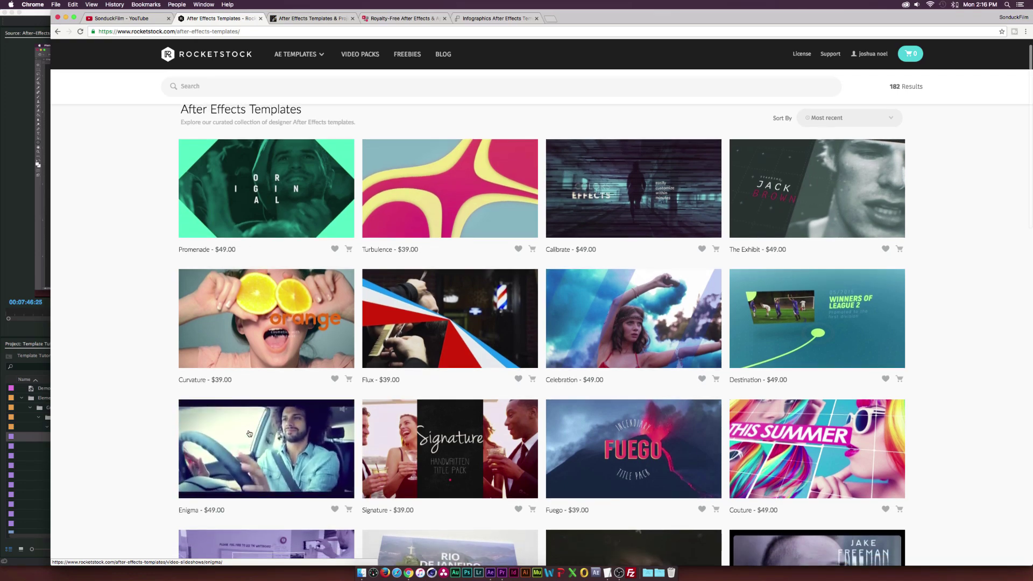
# Step: Browse the VideoHive After Effects template listings
pyautogui.click(322, 16)
pyautogui.scroll(-5, 201, 207)
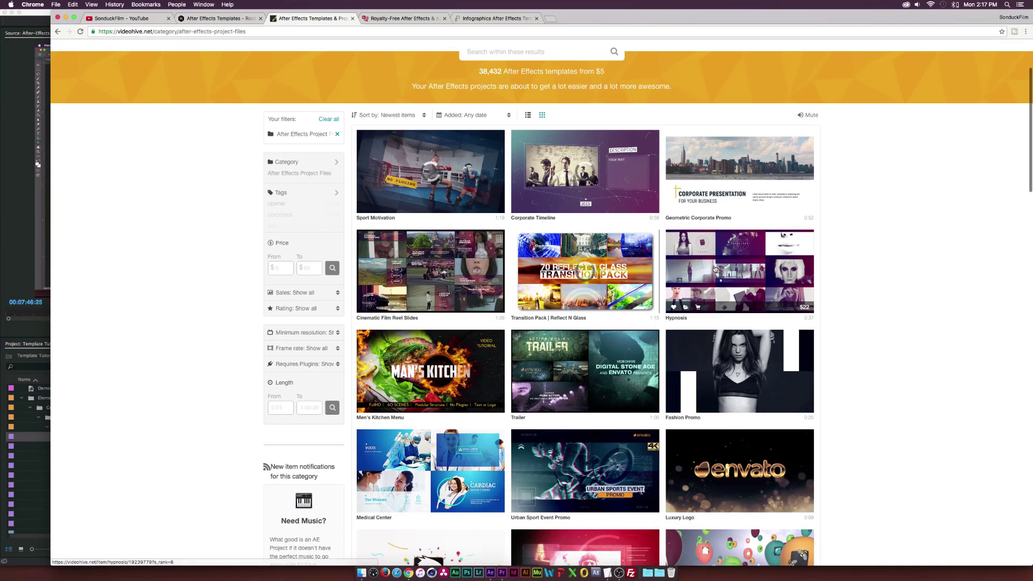
pyautogui.moveTo(715, 269)
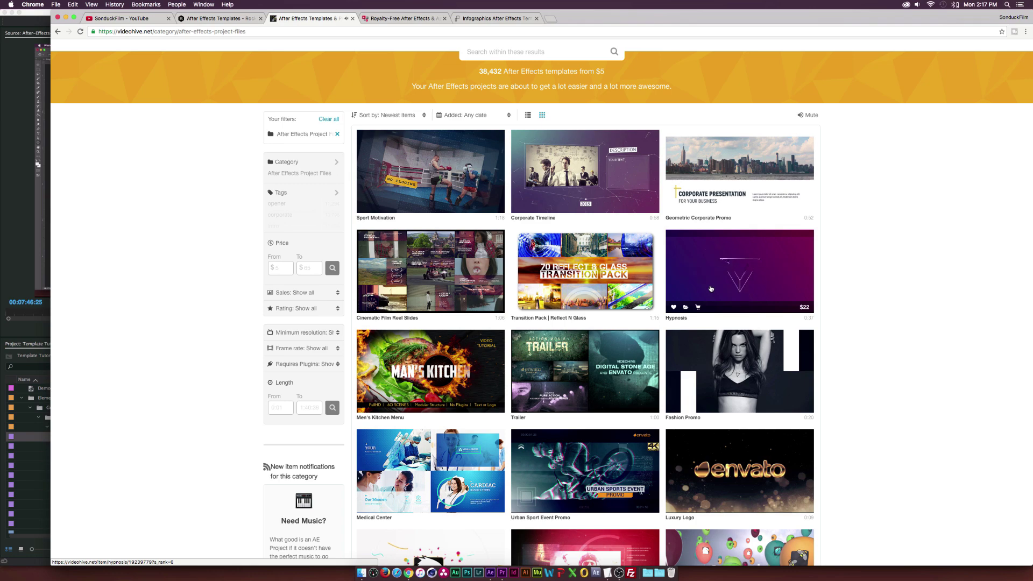
# Step: Switch to the VideoBlocks royalty-free After Effects templates page and scroll its grid
pyautogui.click(398, 18)
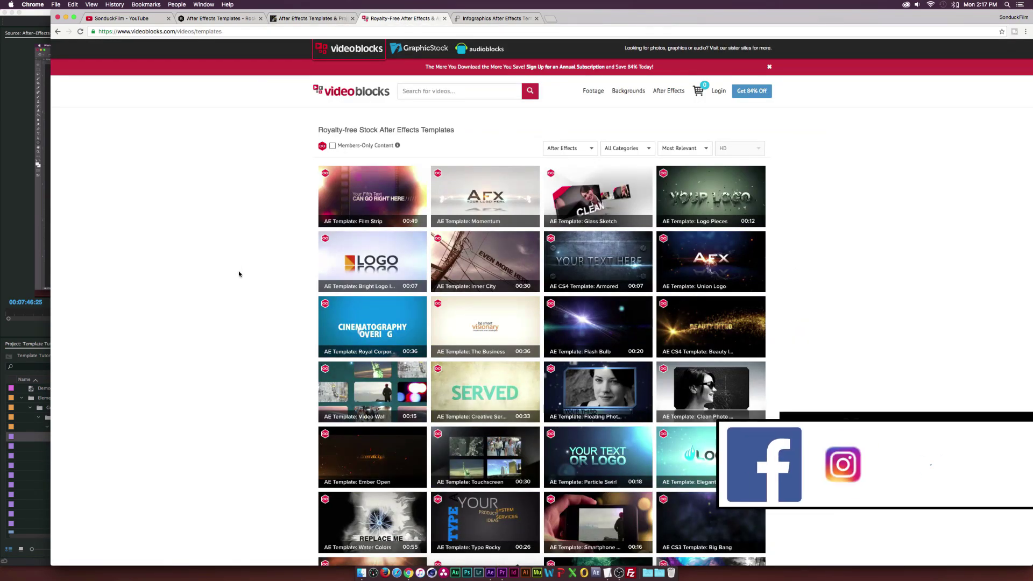
pyautogui.scroll(-2, 238, 274)
pyautogui.scroll(2, 245, 274)
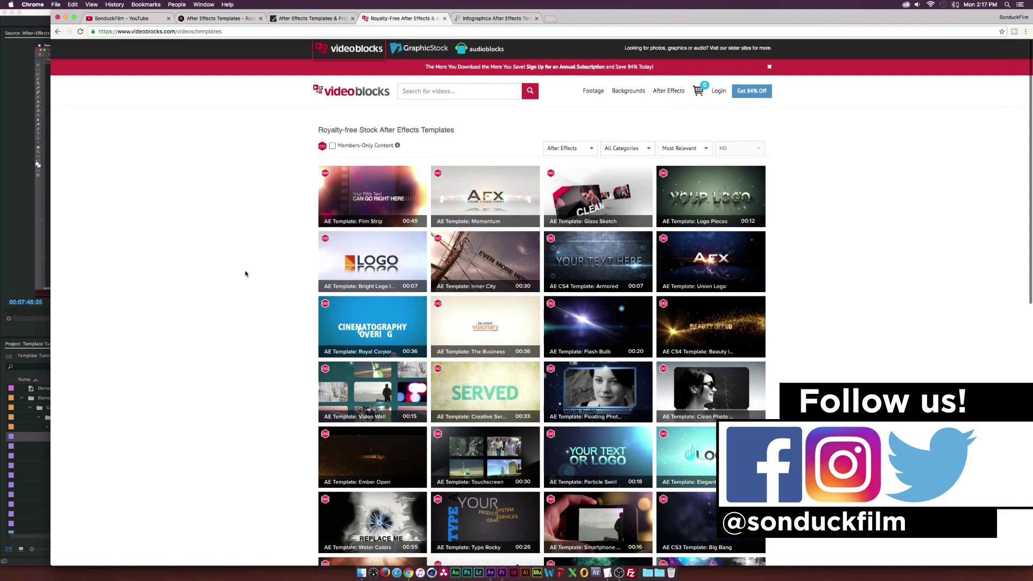
pyautogui.scroll(-3, 246, 274)
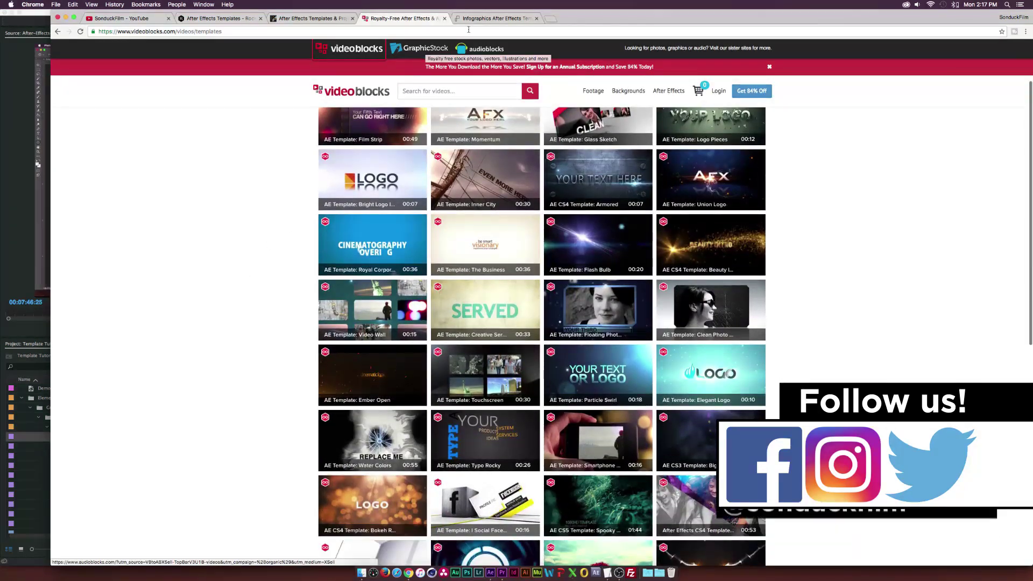
# Step: Show the Pond5 infographics After Effects template results and scroll the grid
pyautogui.click(474, 19)
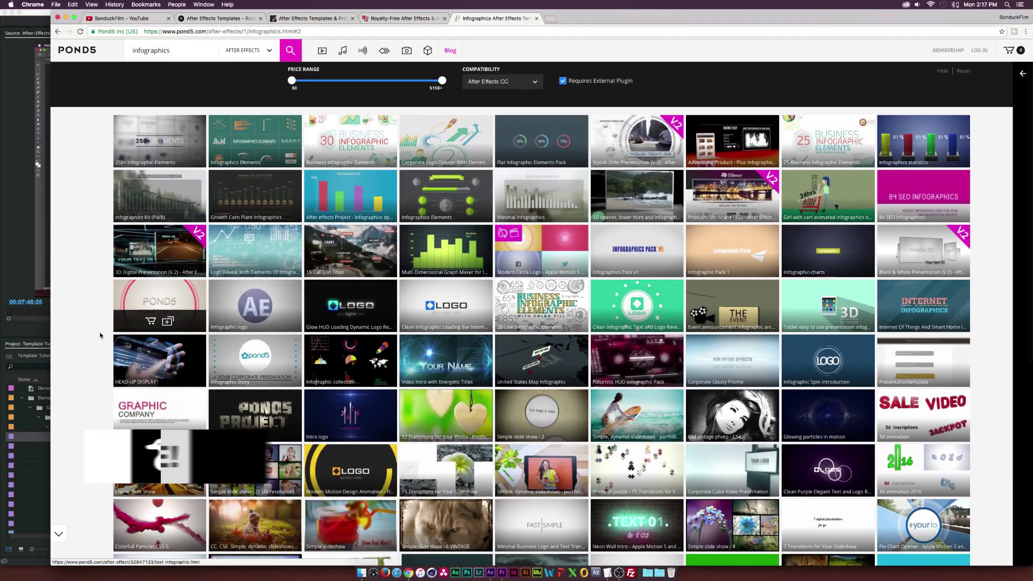
pyautogui.scroll(-3, 92, 339)
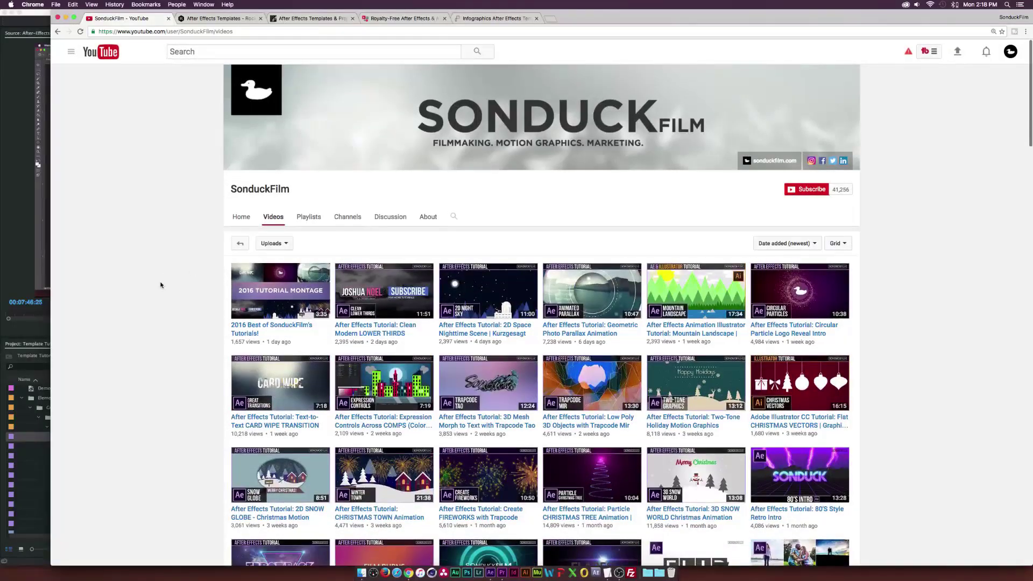
# Step: Scroll the SonduckFilm uploads grid down to After Effects tutorials up to six months old
pyautogui.scroll(-5, 160, 285)
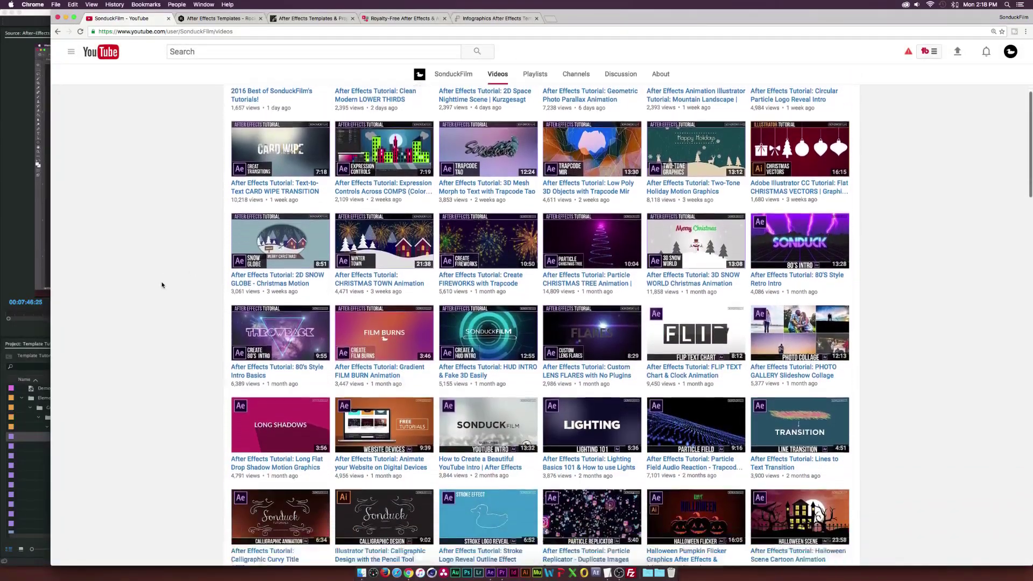
pyautogui.scroll(-2, 161, 285)
pyautogui.scroll(-3, 162, 285)
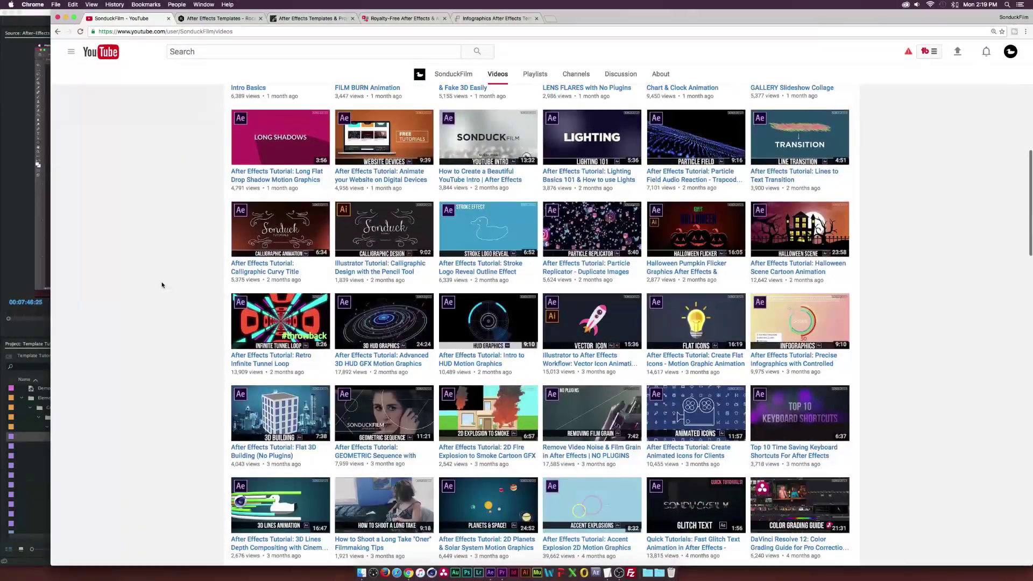
pyautogui.scroll(-5, 161, 284)
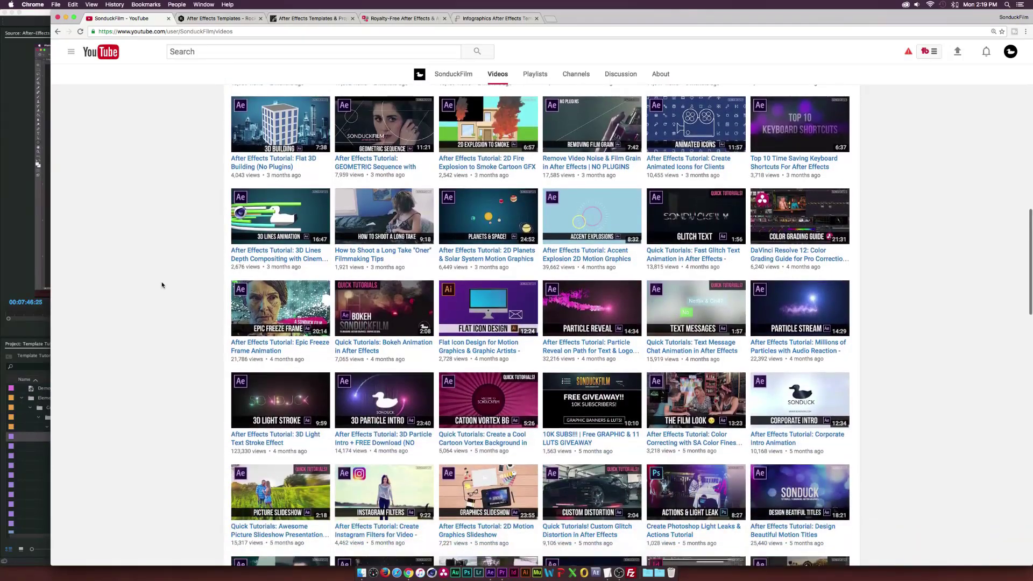
pyautogui.scroll(-7, 162, 285)
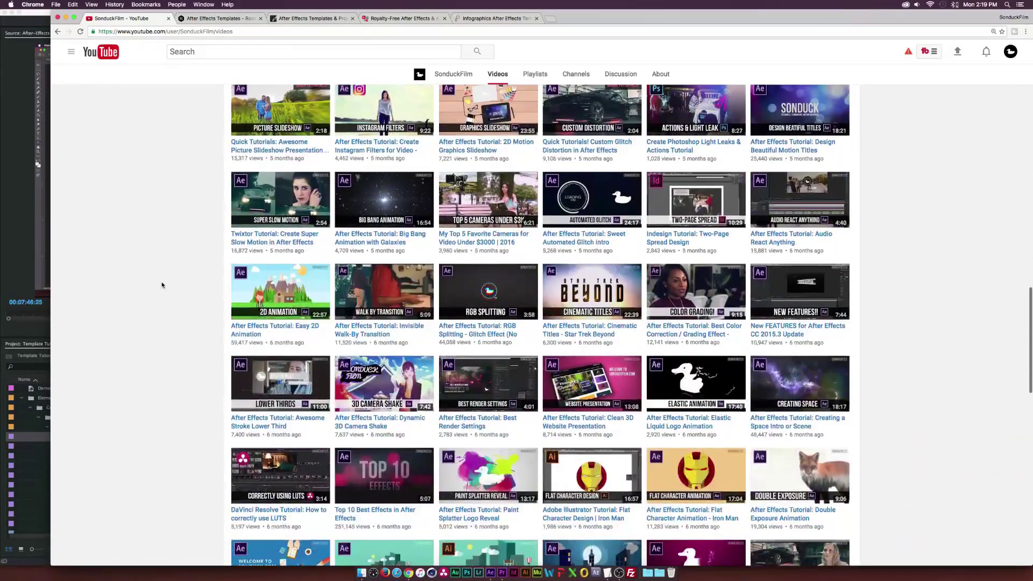